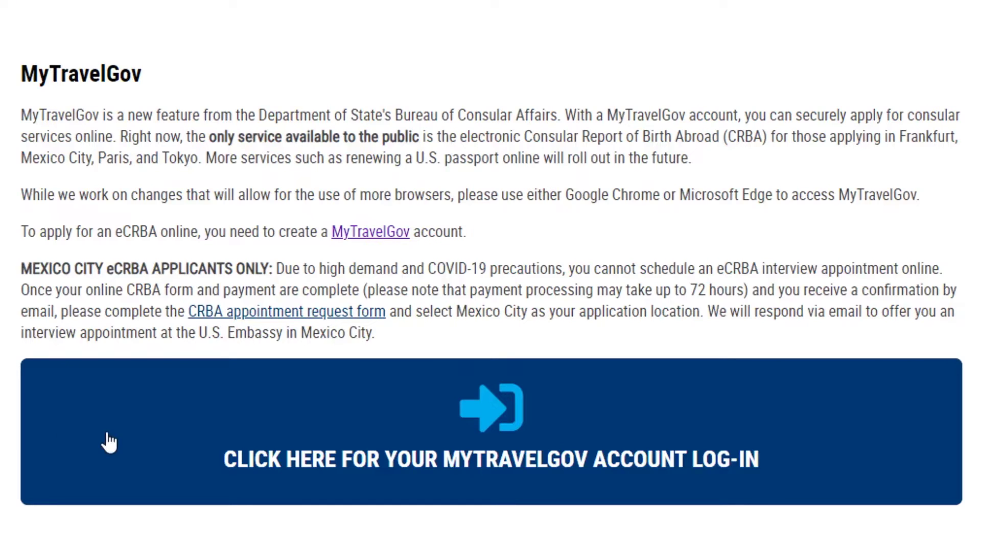
Follow the MyTravelGov account log-in banner to reach the Sign In page
left_click(134, 441)
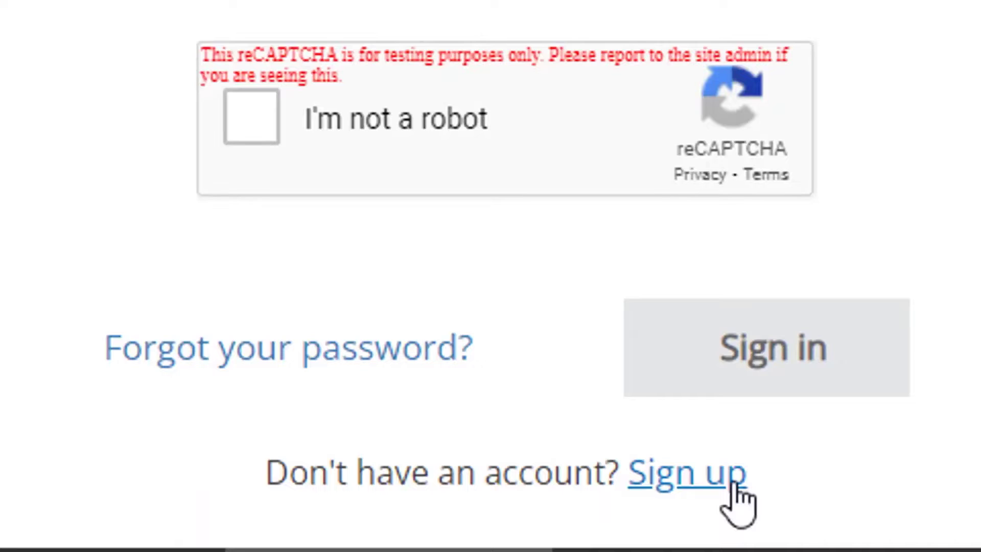
Start a new sign-up, acknowledging the Privacy Act Statement and continuing to the form
left_click(734, 485)
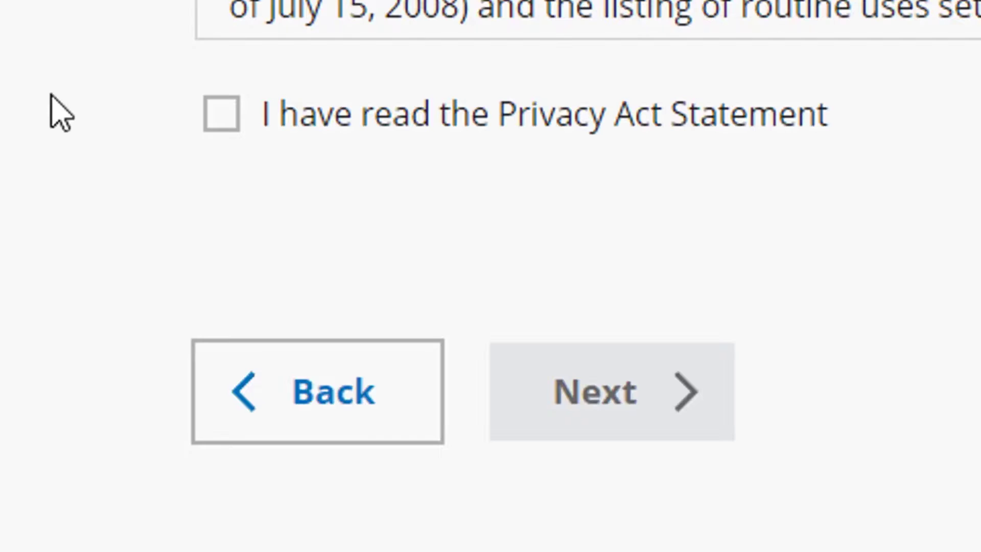
left_click(219, 114)
left_click(588, 404)
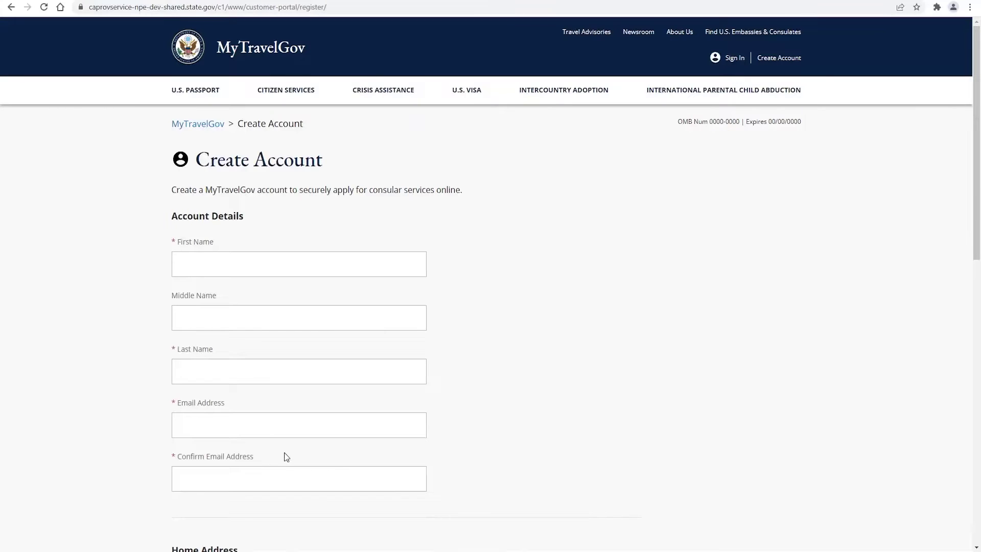
Fill in the applicant's first and last name fields on the Create Account form
left_click(240, 266)
type("Mike")
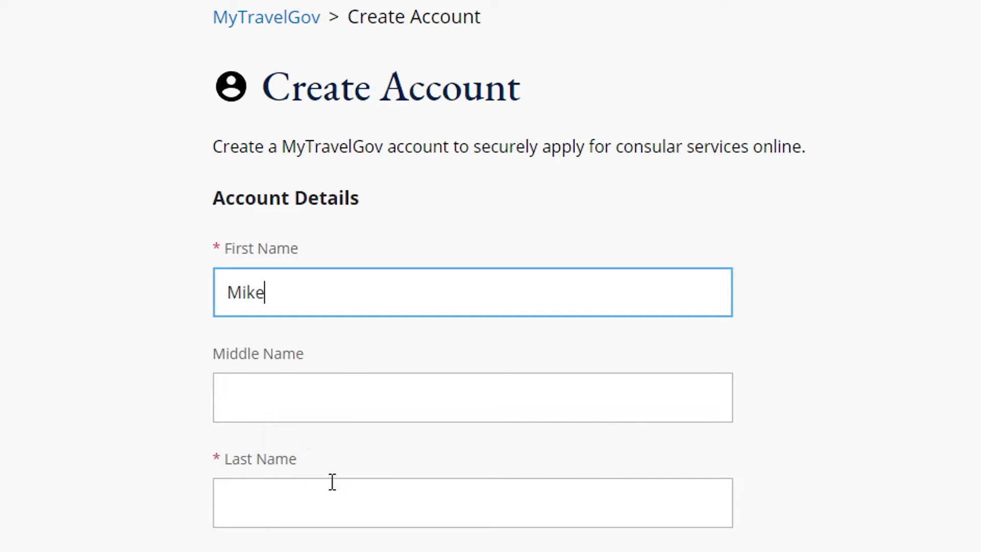
left_click(332, 504)
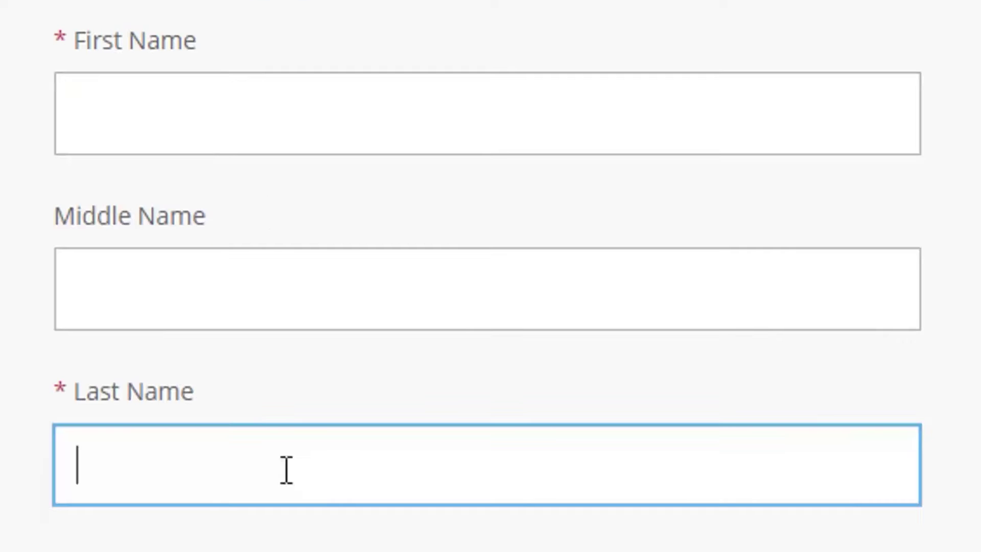
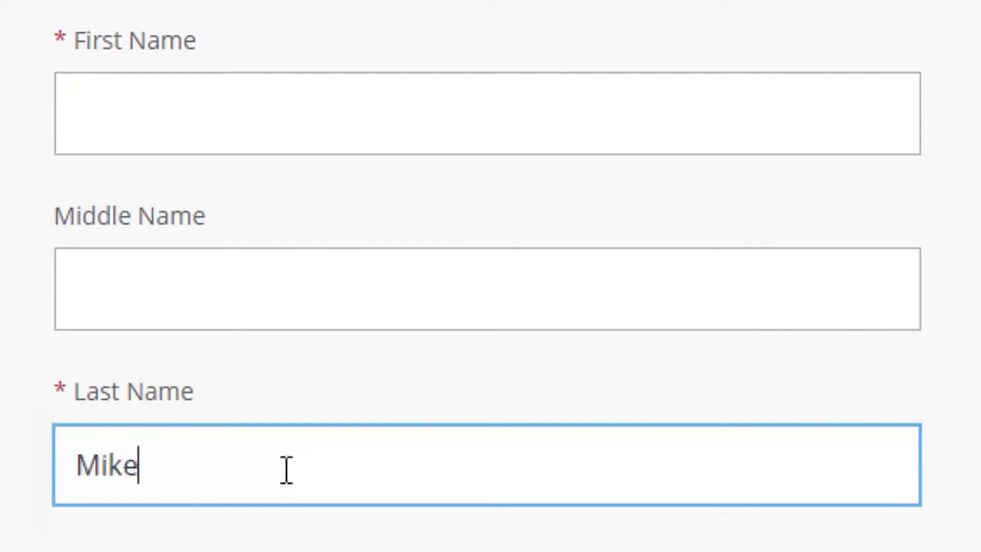
key("shift+Tab")
key("shift+Tab")
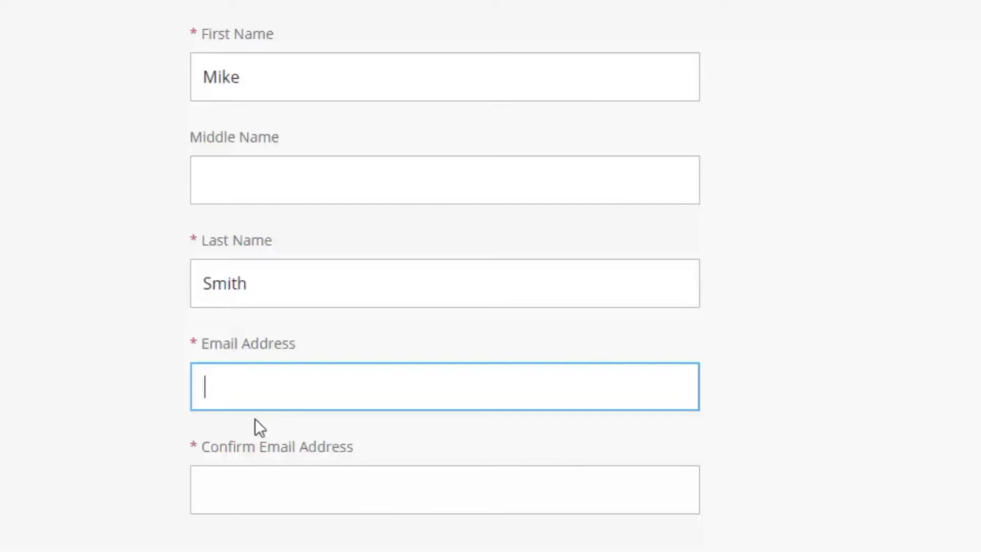
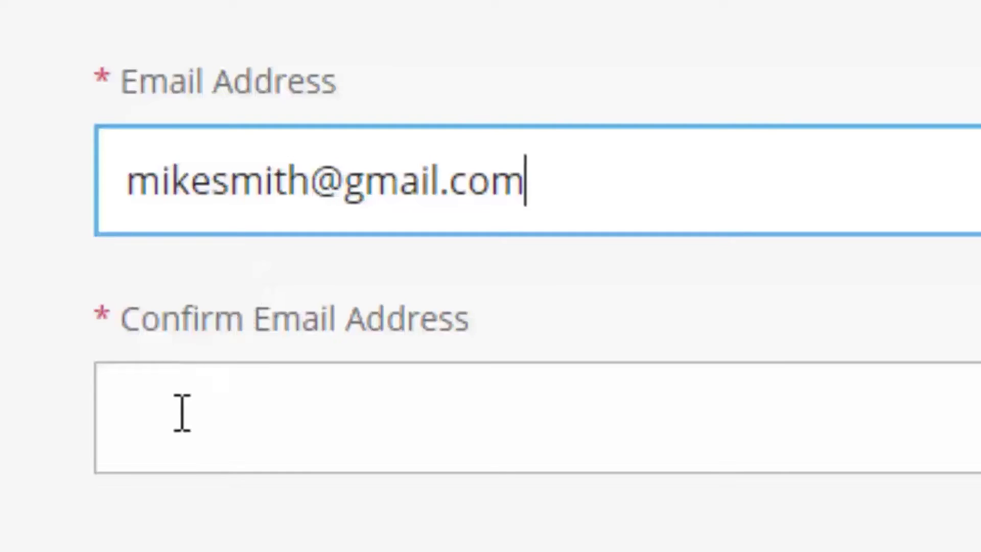
Enter the applicant's e-mail address in both Email Address and Confirm Email Address
left_click(182, 413)
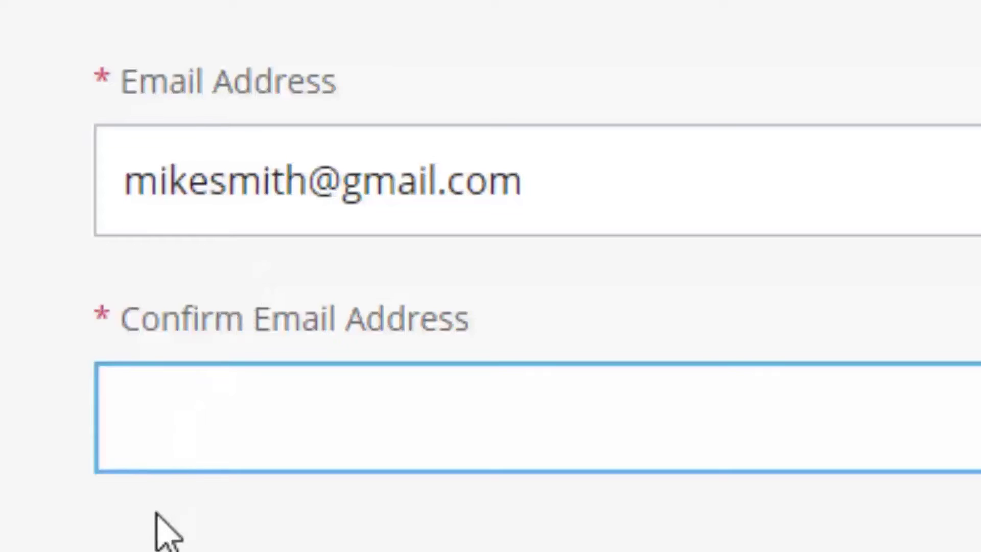
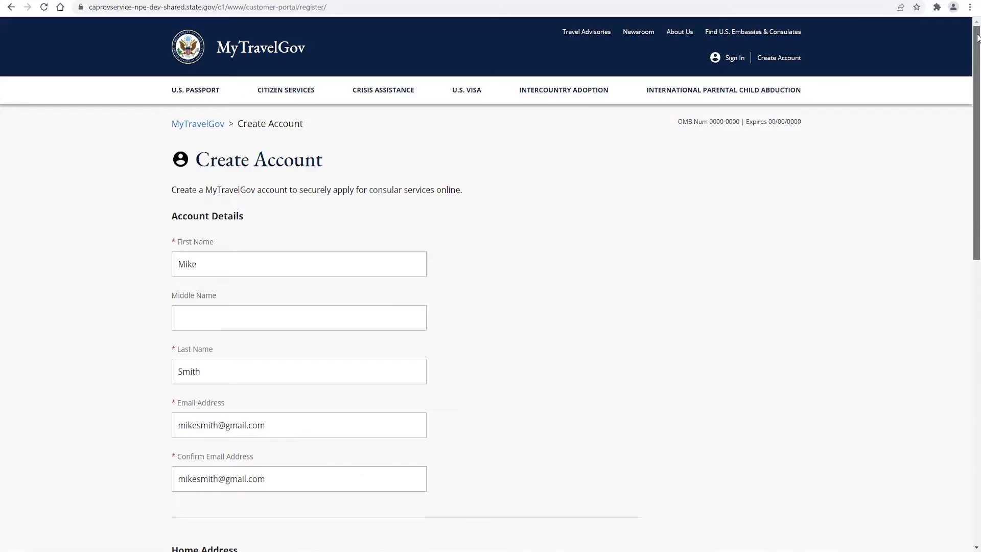
left_click_drag(977, 37, 955, 278)
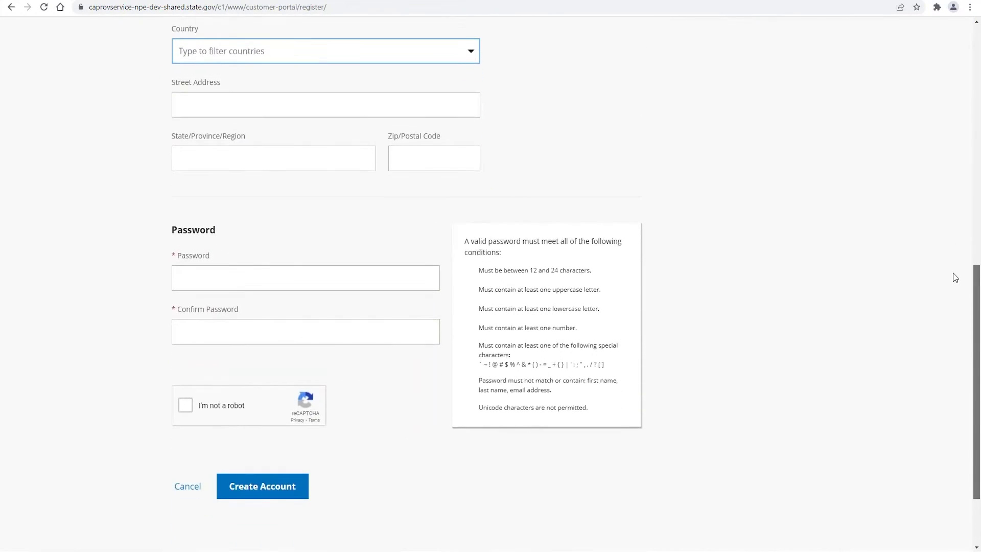
Set the home country to United States and enter the street address, state and zip code
scroll(955, 278, "up", 1)
left_click(450, 51)
scroll(445, 181, "down", 15)
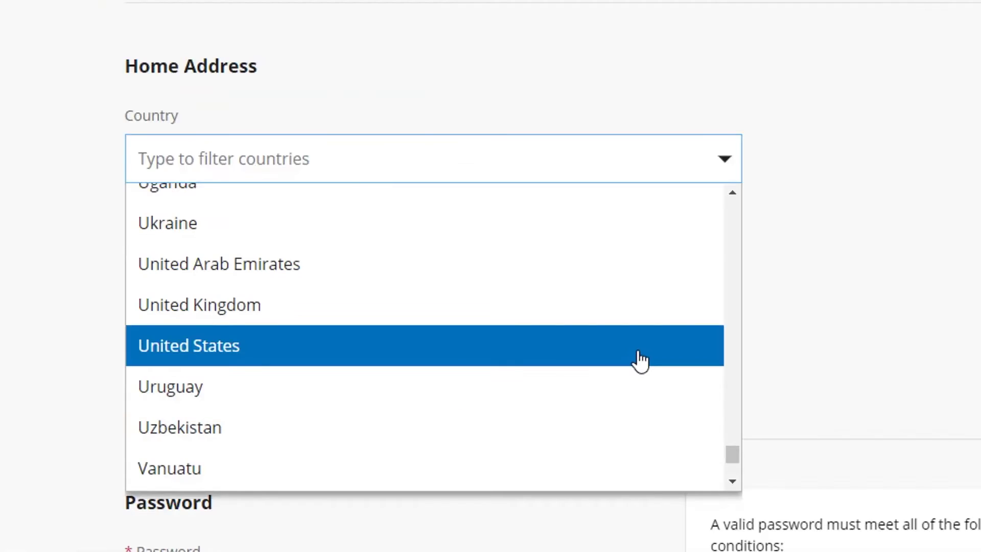
left_click(429, 152)
left_click(536, 269)
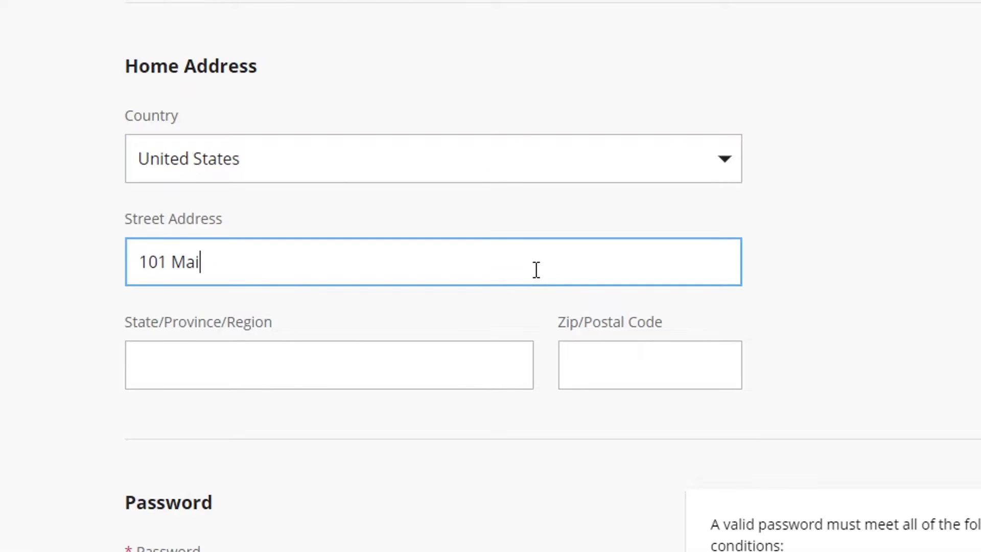
key("Tab")
type("Virgini")
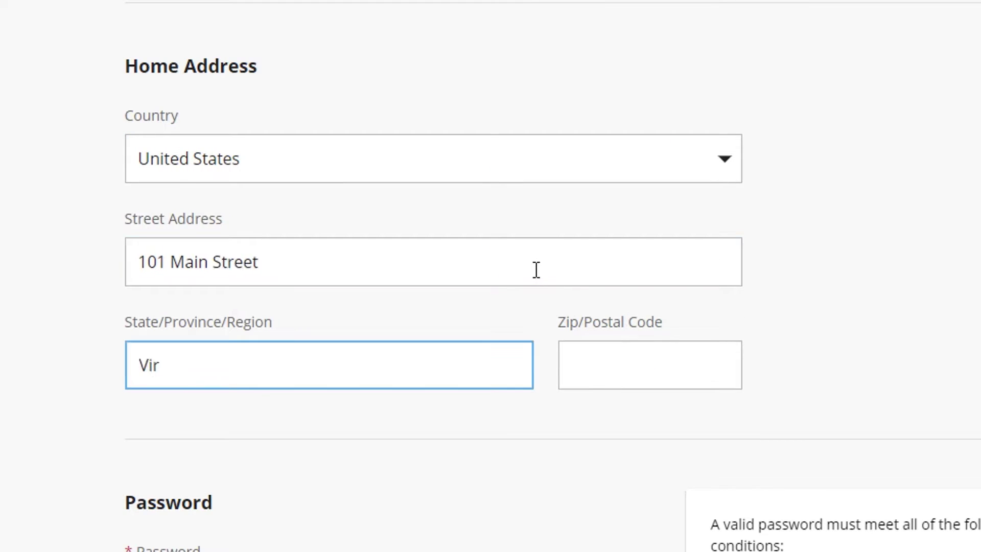
type("a")
key("Tab")
type("22033")
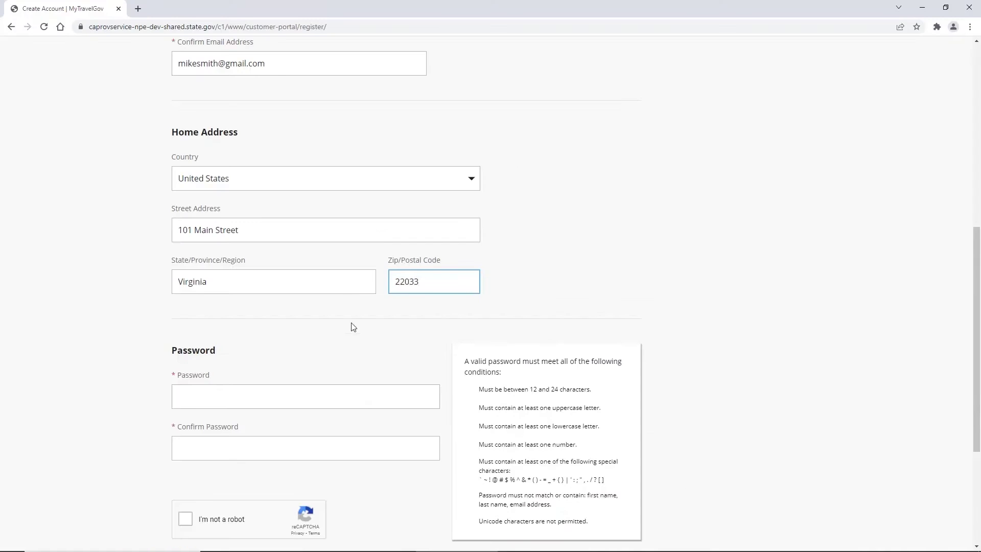
Enter the account password and repeat it in Confirm Password
left_click(336, 390)
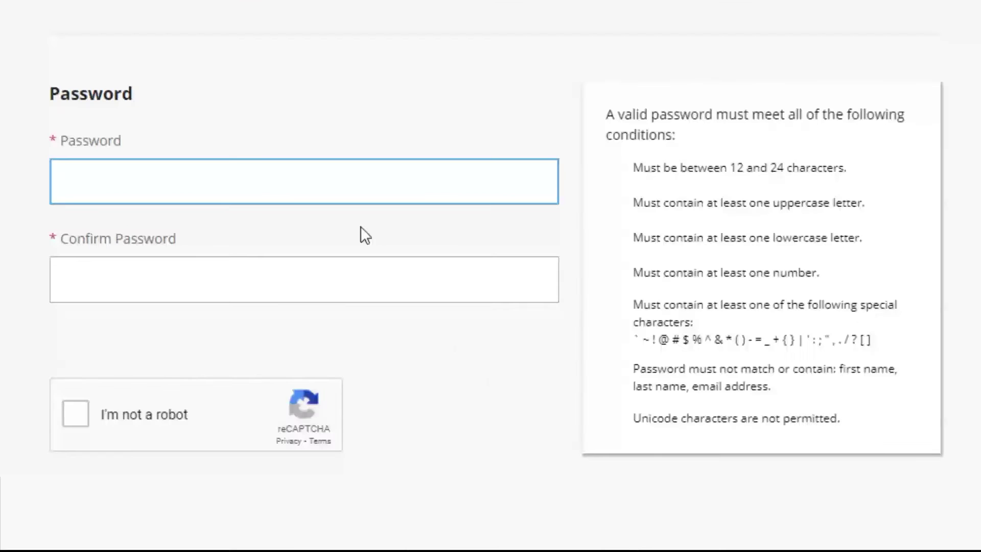
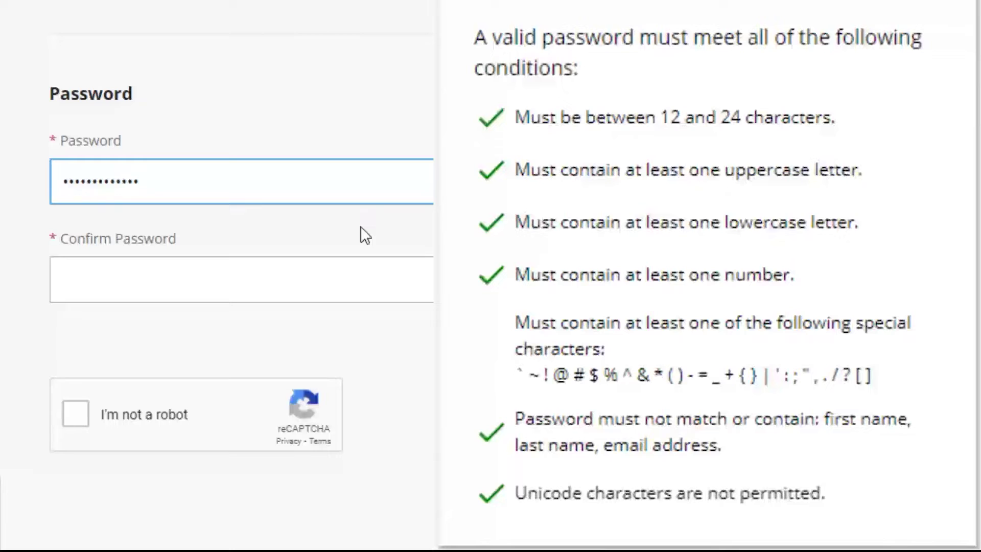
left_click(335, 279)
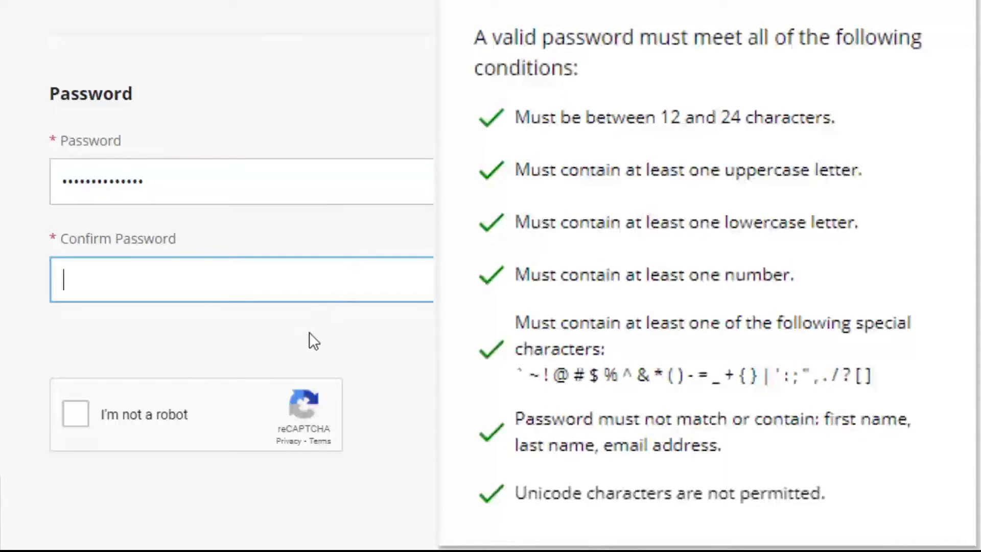
type("•••••••••••••")
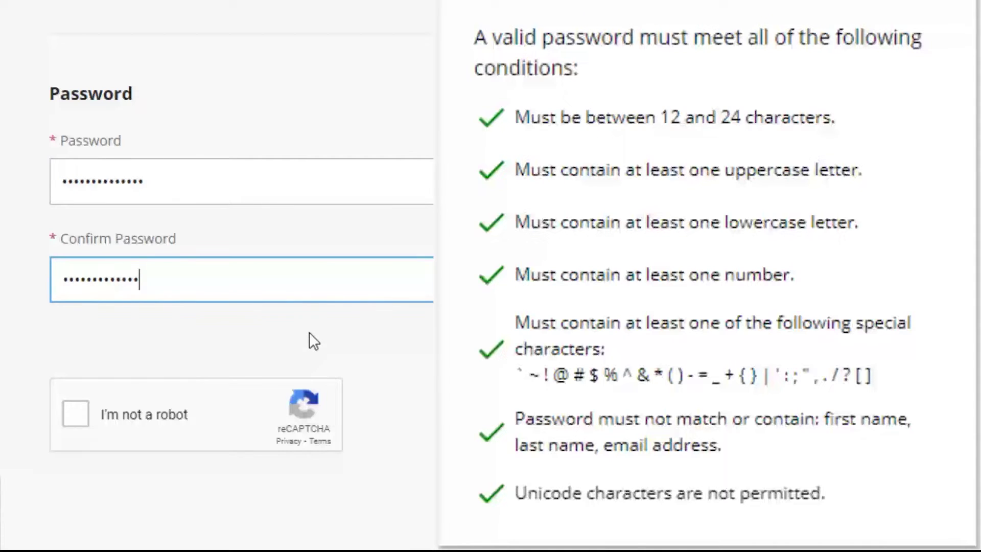
type("•")
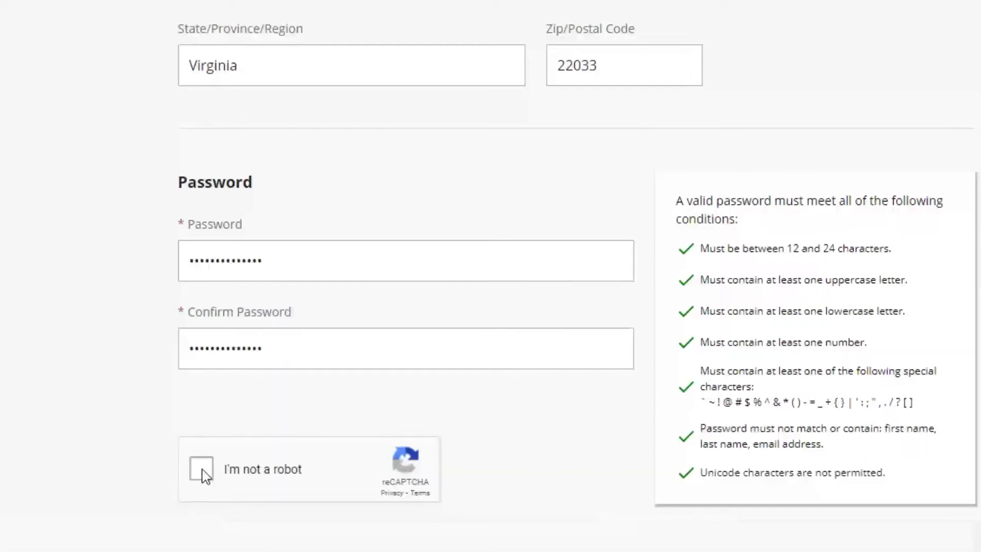
Pass the reCAPTCHA by selecting the three stairs images, then submit with Create Account
left_click(203, 470)
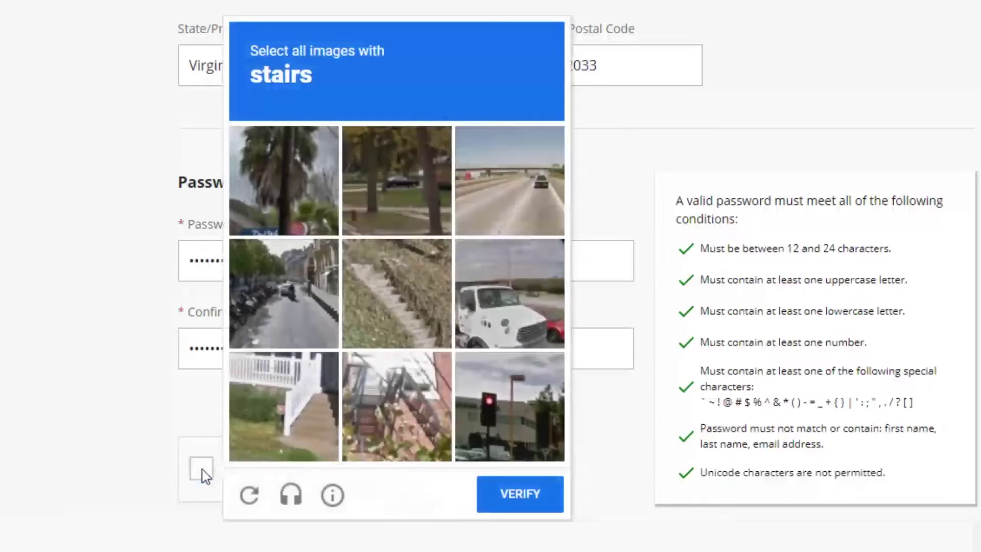
left_click(364, 327)
left_click(369, 396)
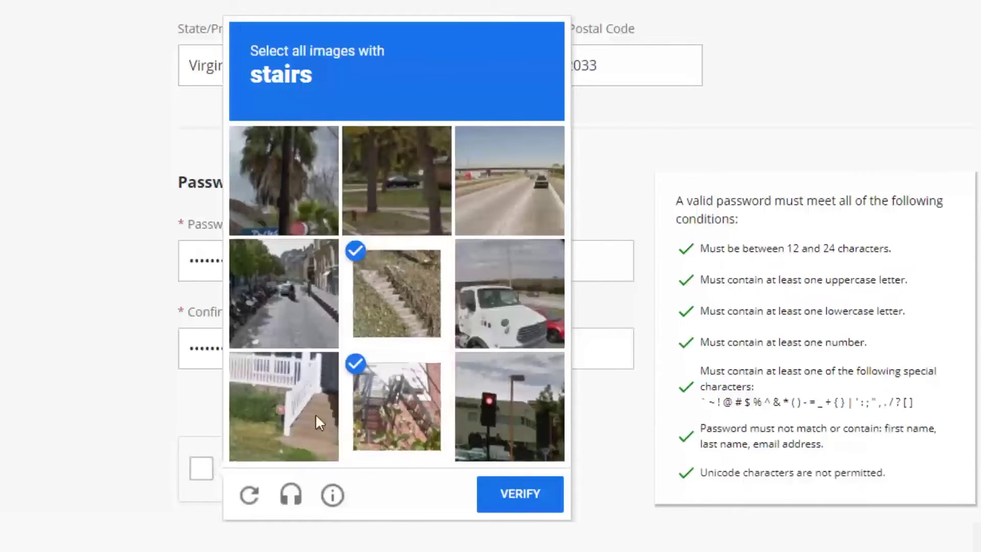
left_click(250, 431)
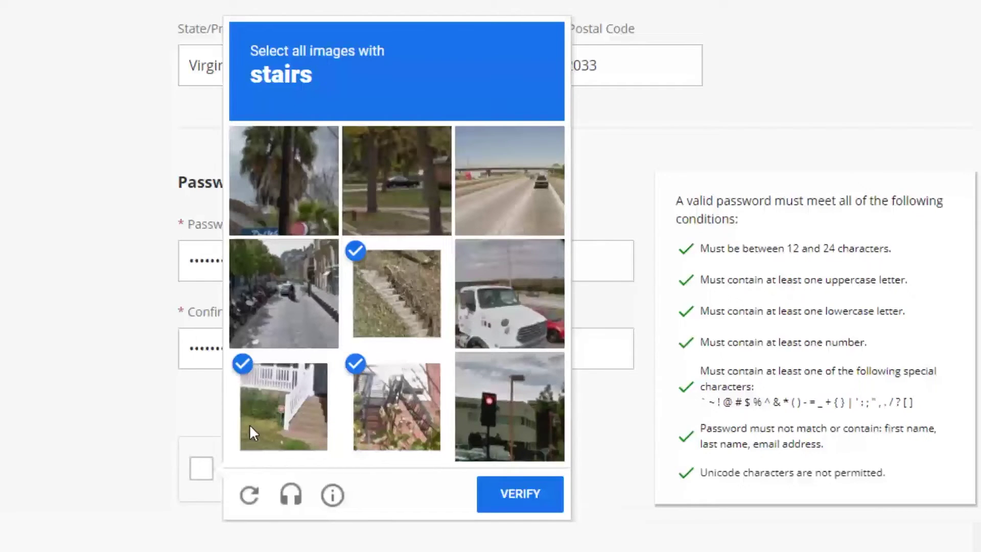
left_click(492, 506)
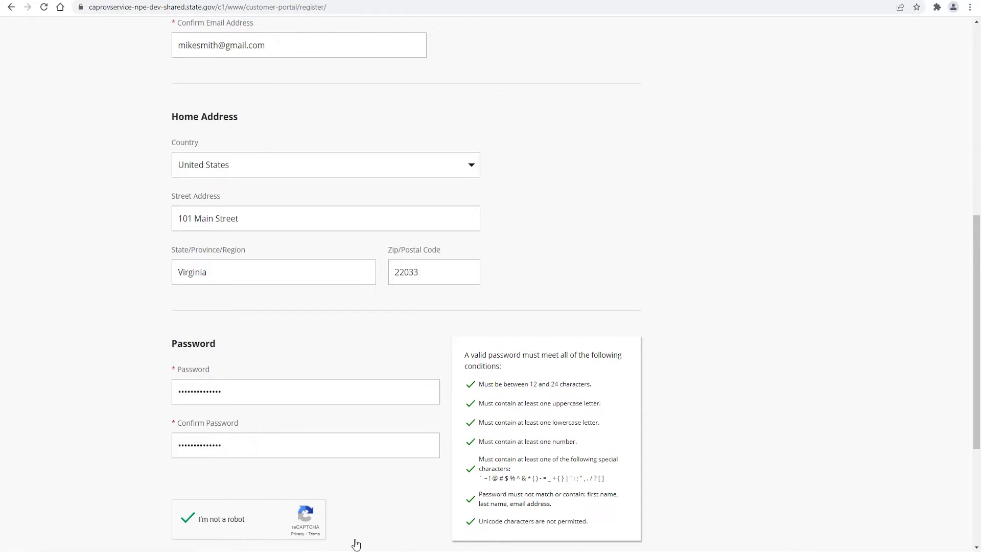
scroll(356, 545, "down", 3)
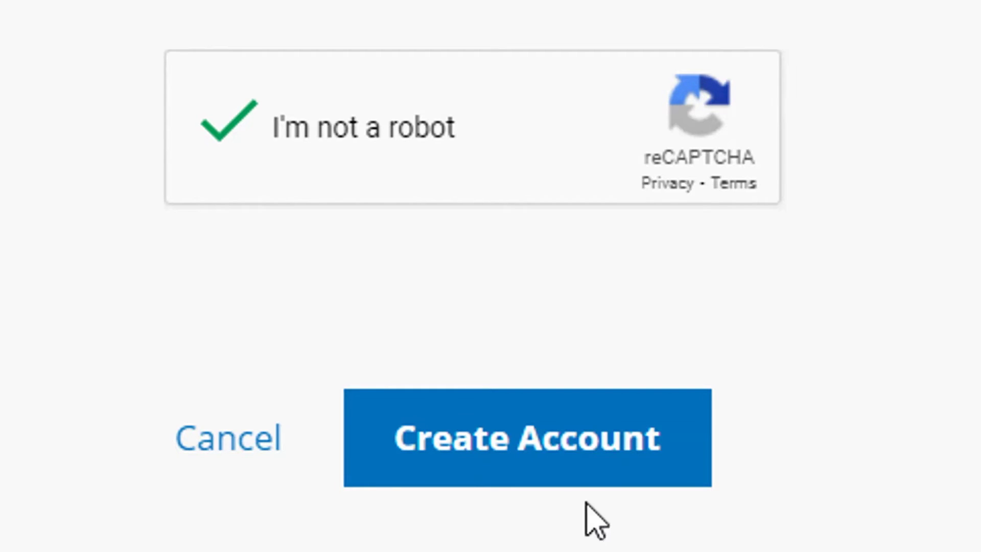
left_click(573, 483)
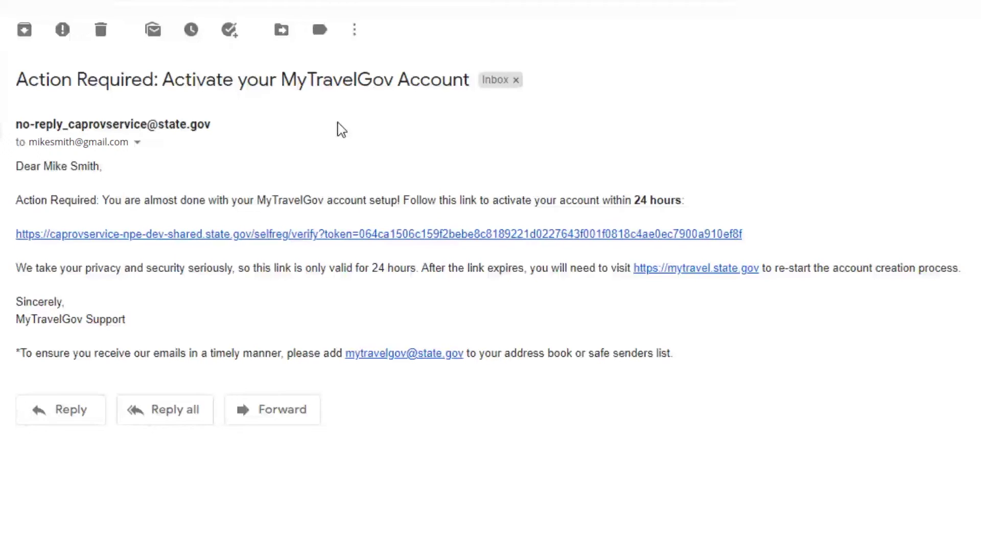
Follow the activation link in the MyTravelGov activation e-mail
left_click(341, 236)
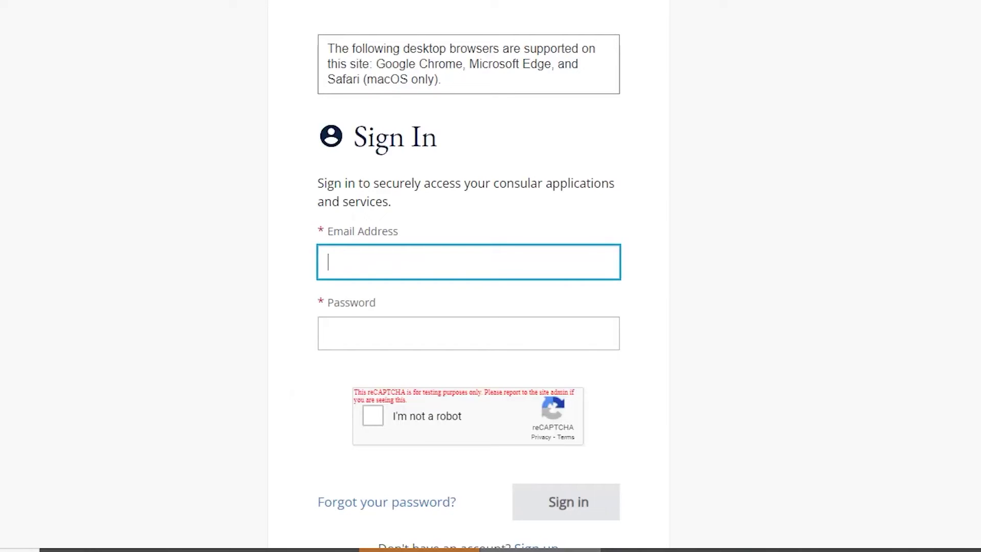
Sign in with the account's email and password after the reCAPTCHA, then enter the one-time passcode
key("Tab")
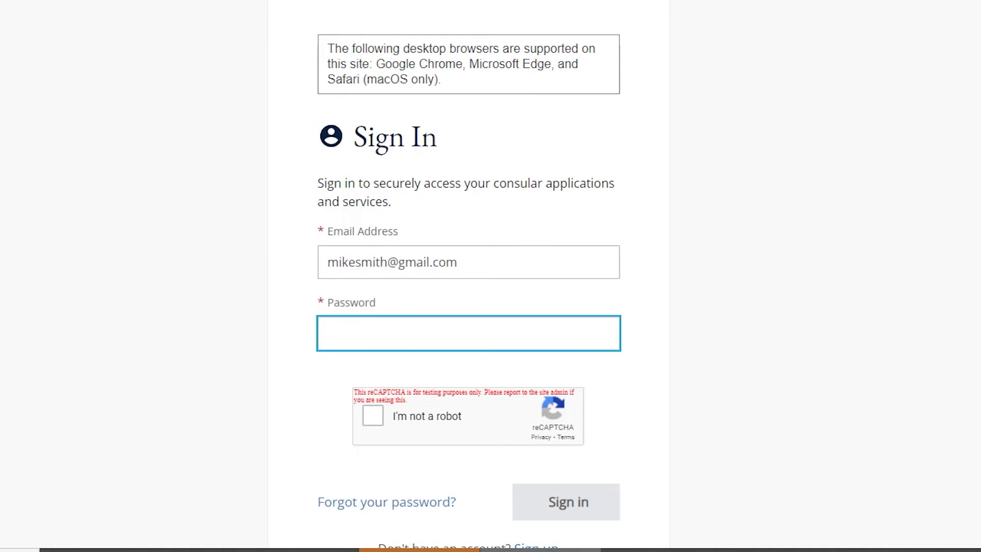
type("**************")
left_click(384, 427)
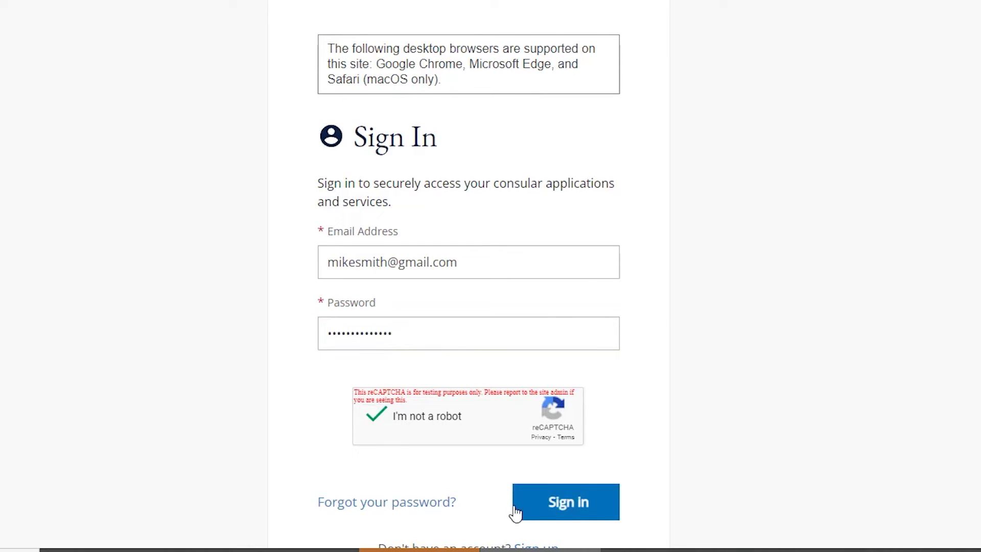
left_click(521, 512)
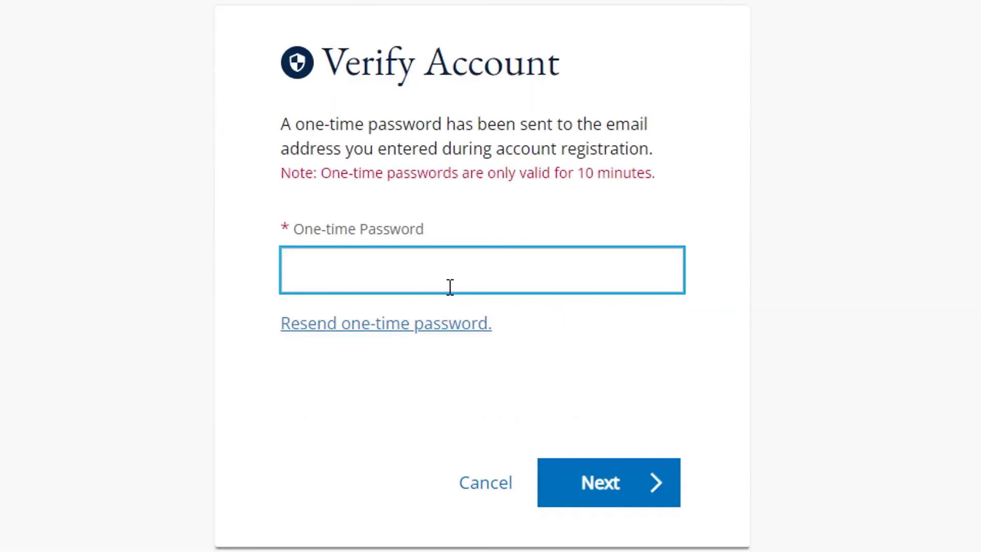
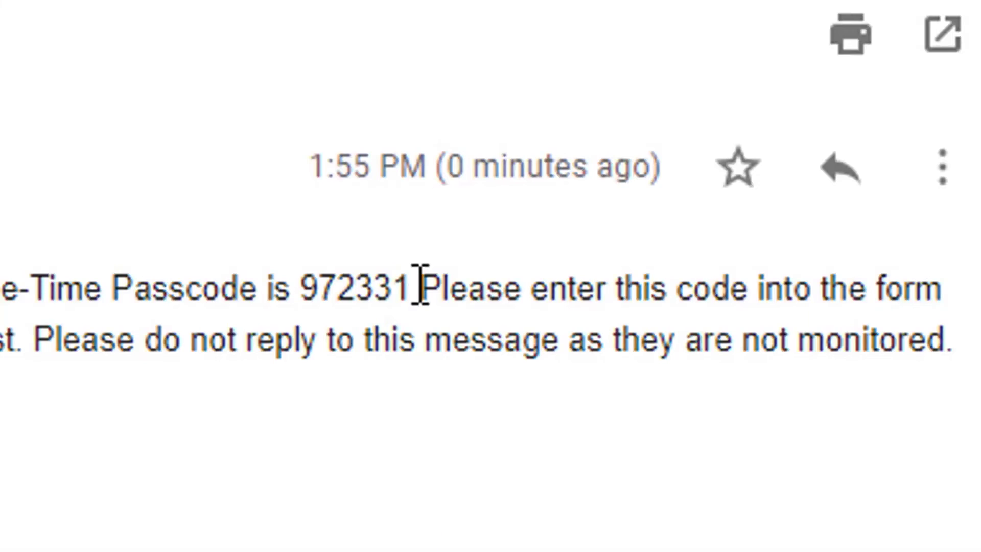
Select the one-time passcode in the Gmail message to copy it
left_click_drag(413, 289, 300, 288)
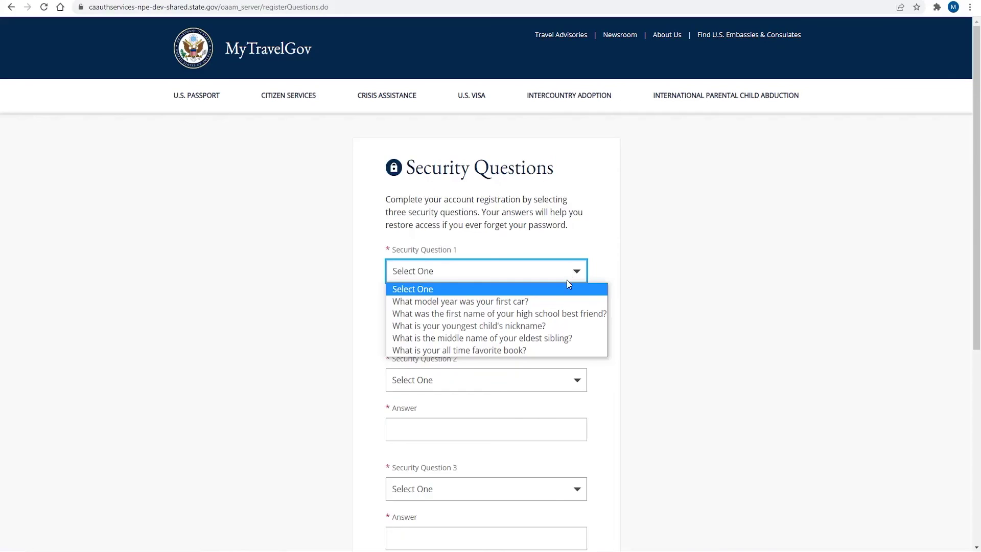
Choose the first-car model year and favorite city security questions, answer them, and submit
left_click(565, 300)
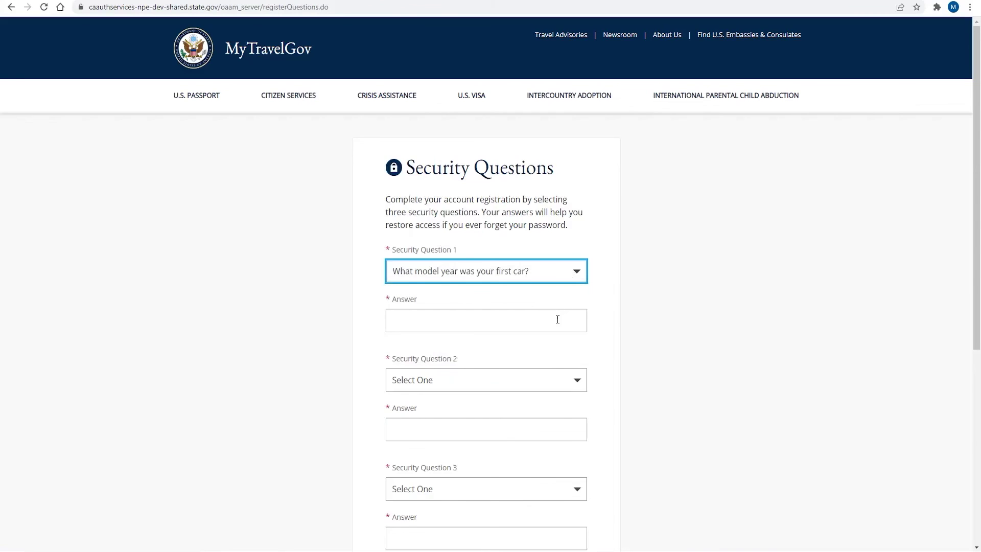
left_click(558, 320)
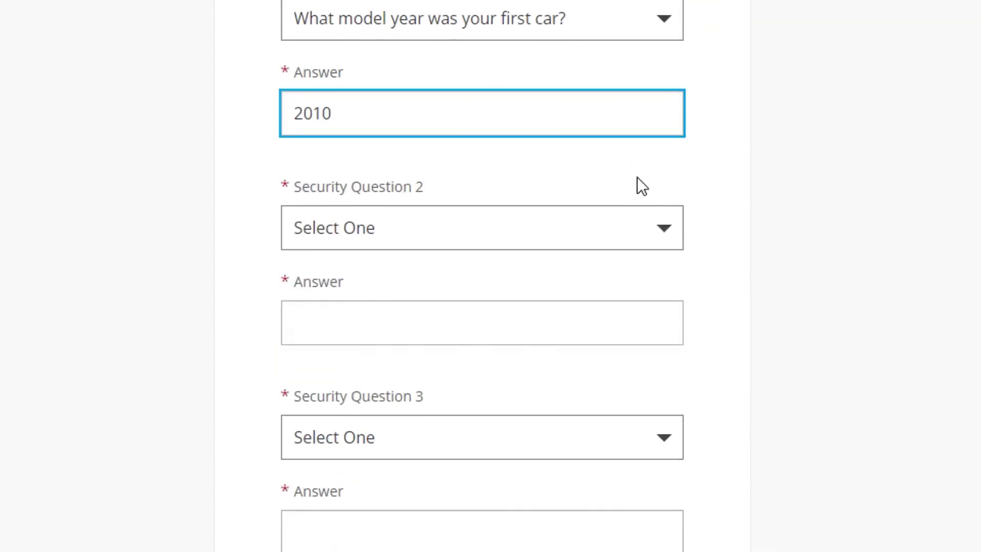
left_click(575, 382)
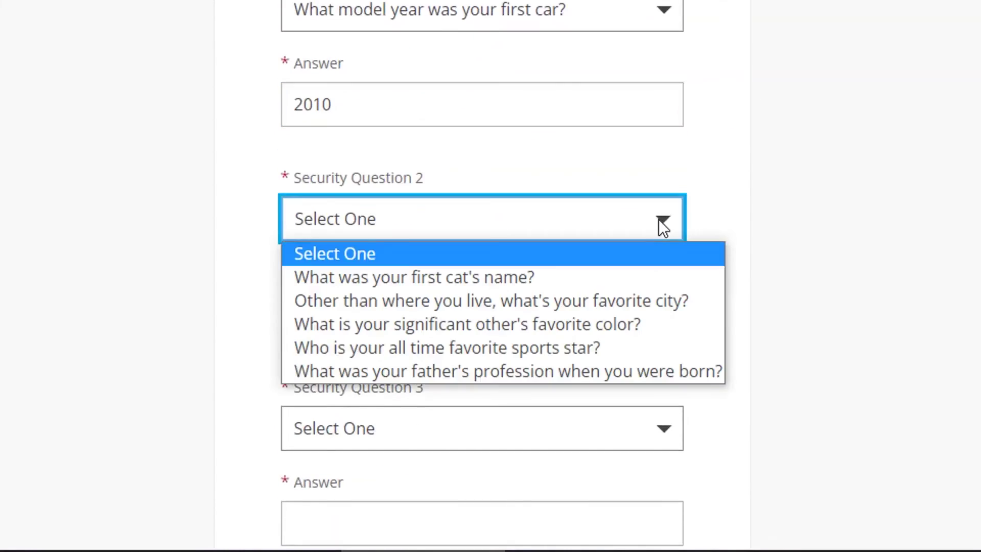
left_click(657, 303)
left_click(654, 316)
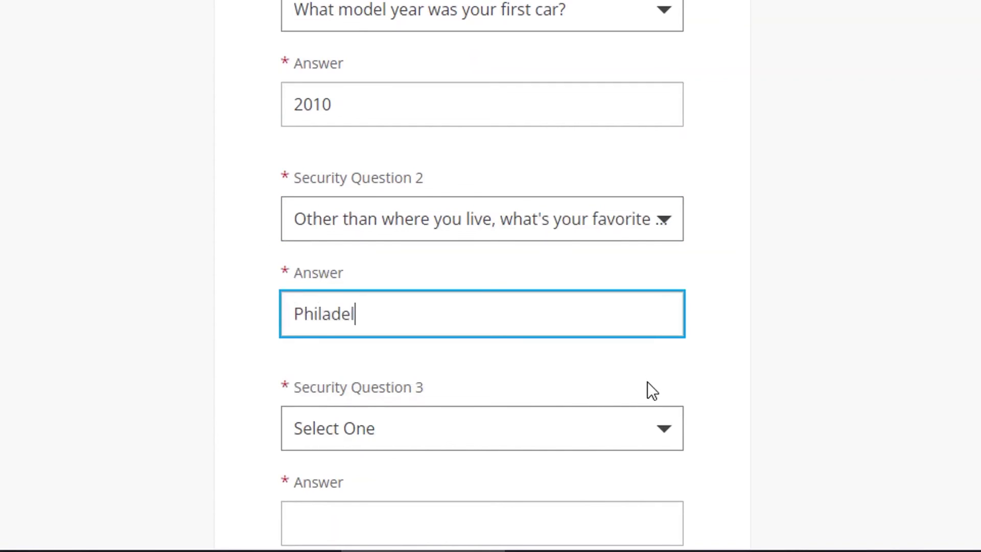
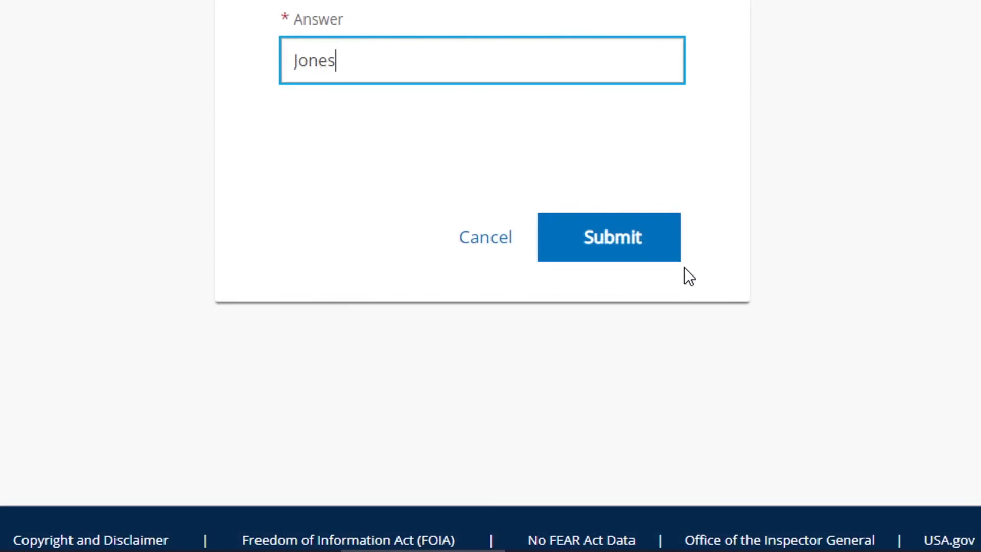
left_click(650, 258)
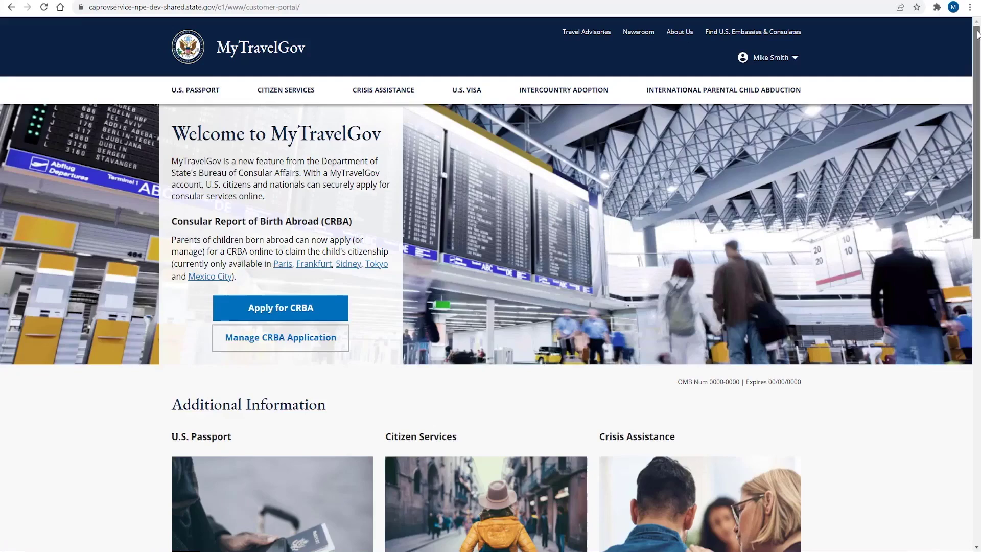